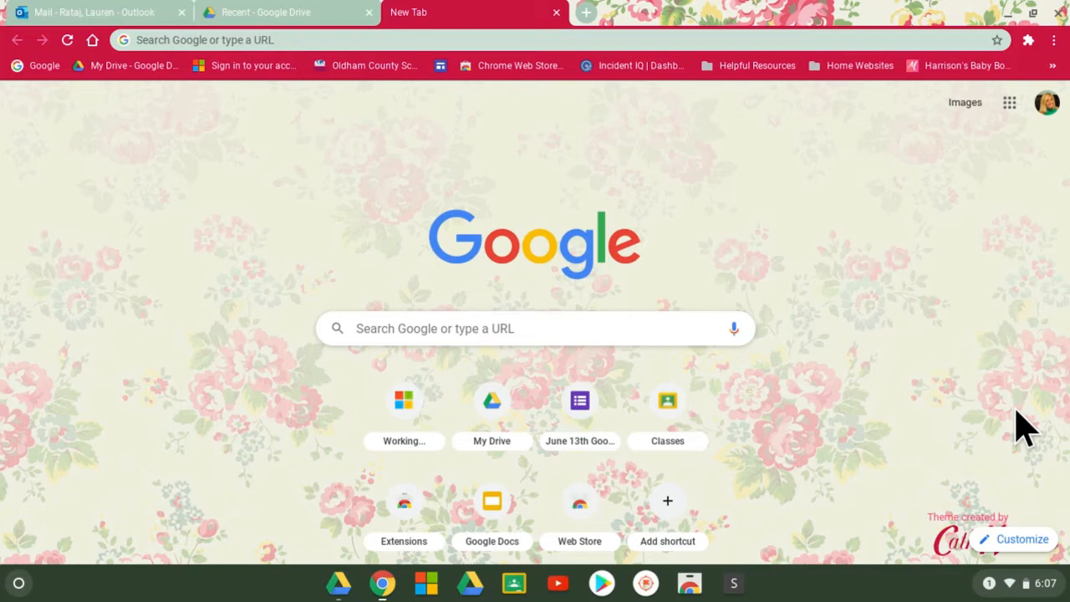
# Go to app.seesaw.me in the new tab and check the teacher's account menu
pyautogui.click(365, 36)
pyautogui.write('app.seesaw.me')
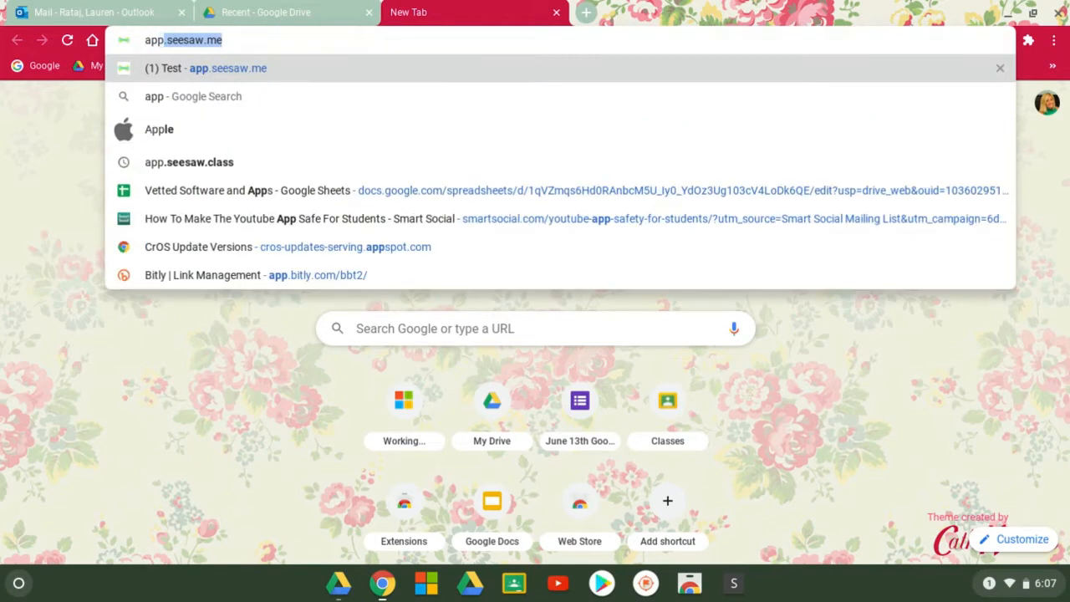
pyautogui.press('Return')
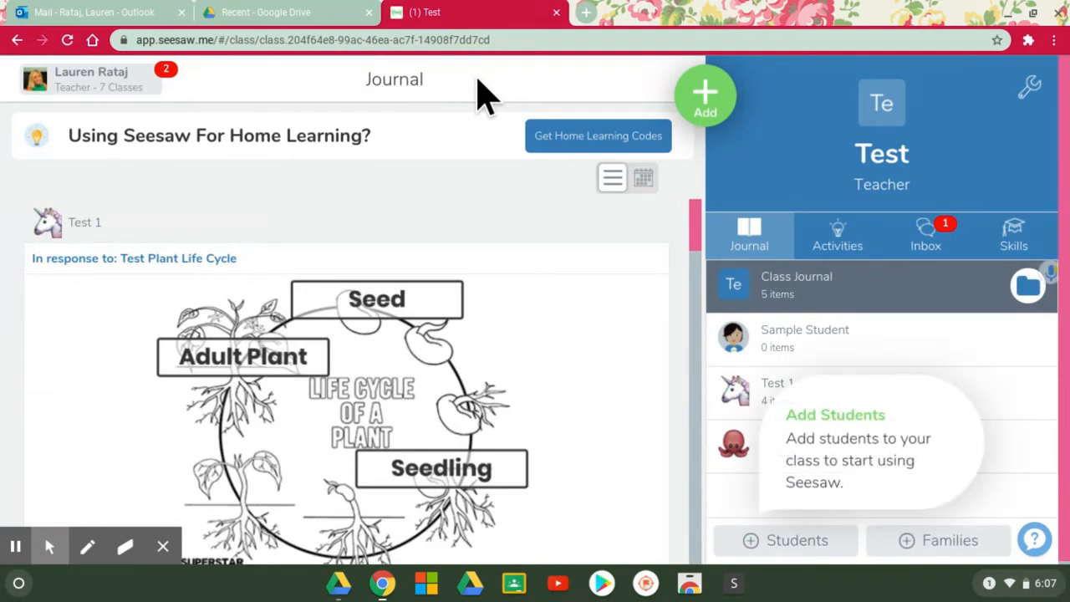
pyautogui.click(75, 83)
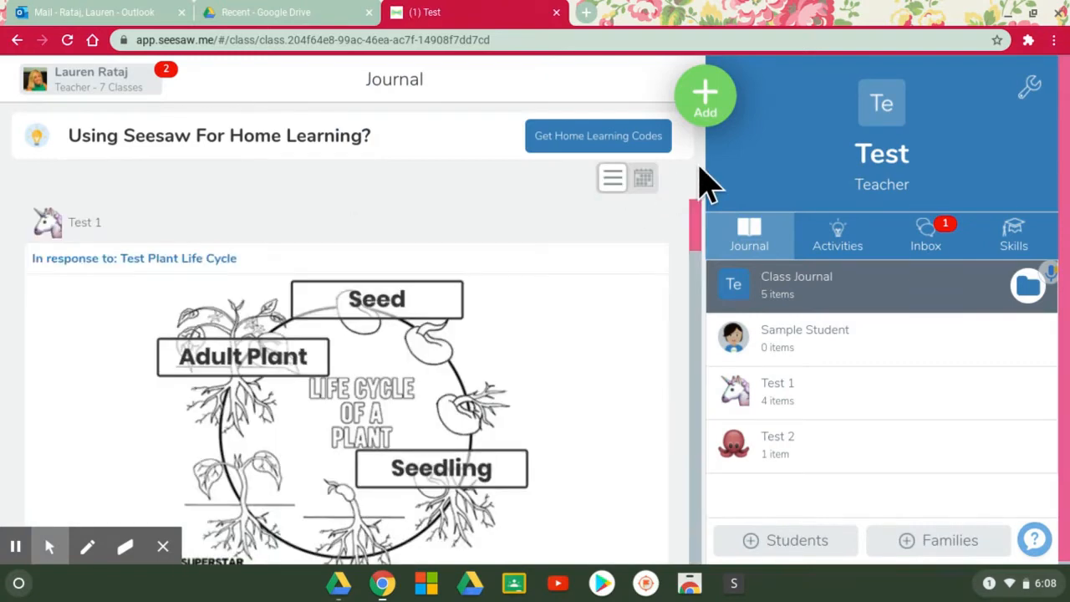
# Switch the Test class to its activities and start assigning an activity from the library
pyautogui.click(836, 243)
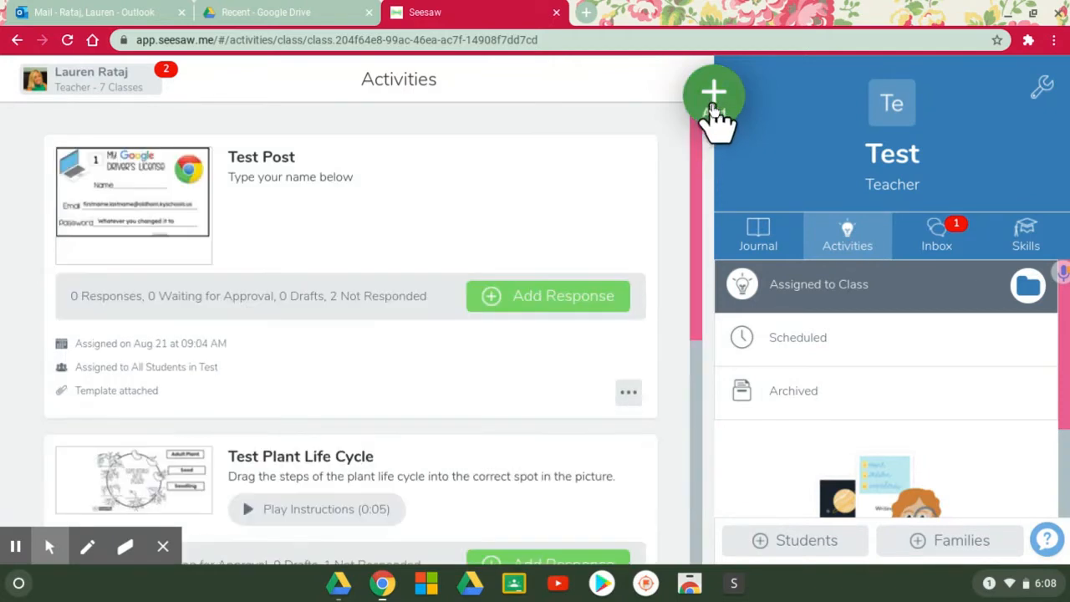
pyautogui.click(712, 112)
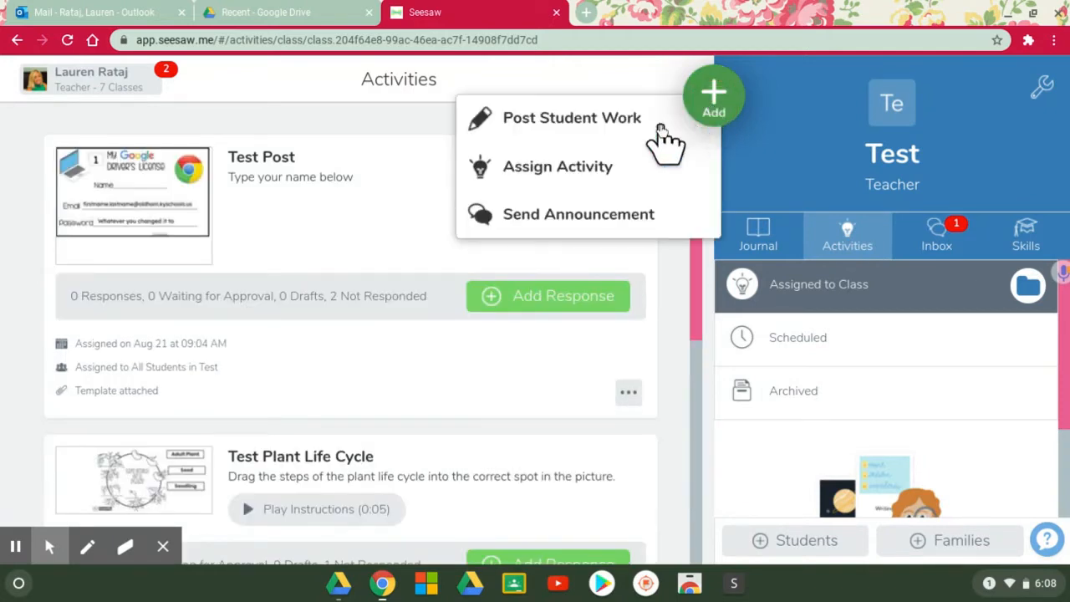
pyautogui.click(589, 170)
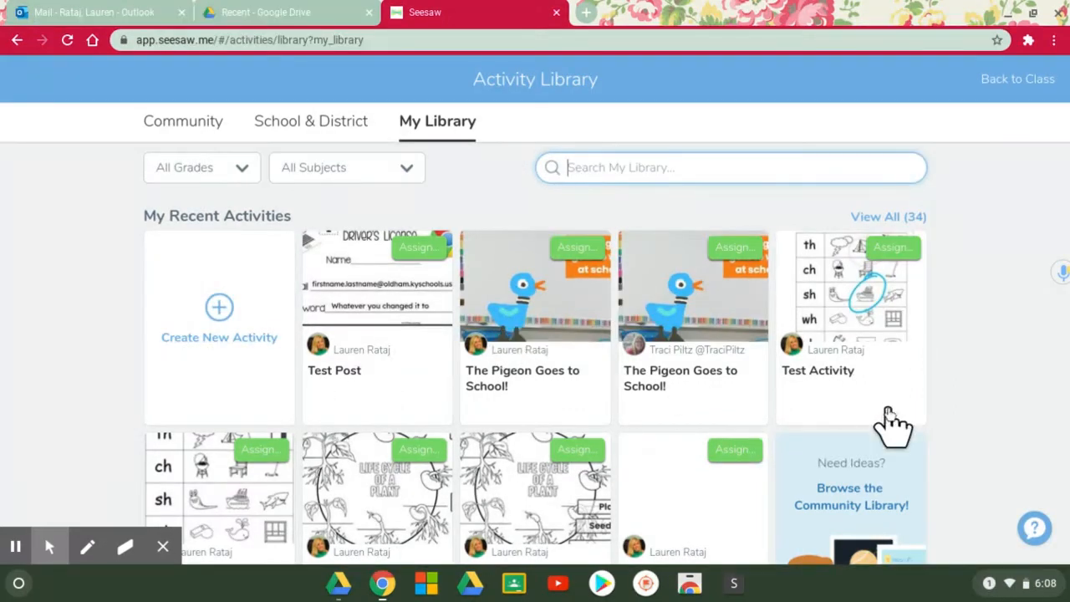
# Browse the recent activities in My Library and open the Test Plant Life Cycle activity
pyautogui.scroll(-2, 985, 371)
pyautogui.scroll(2, 985, 371)
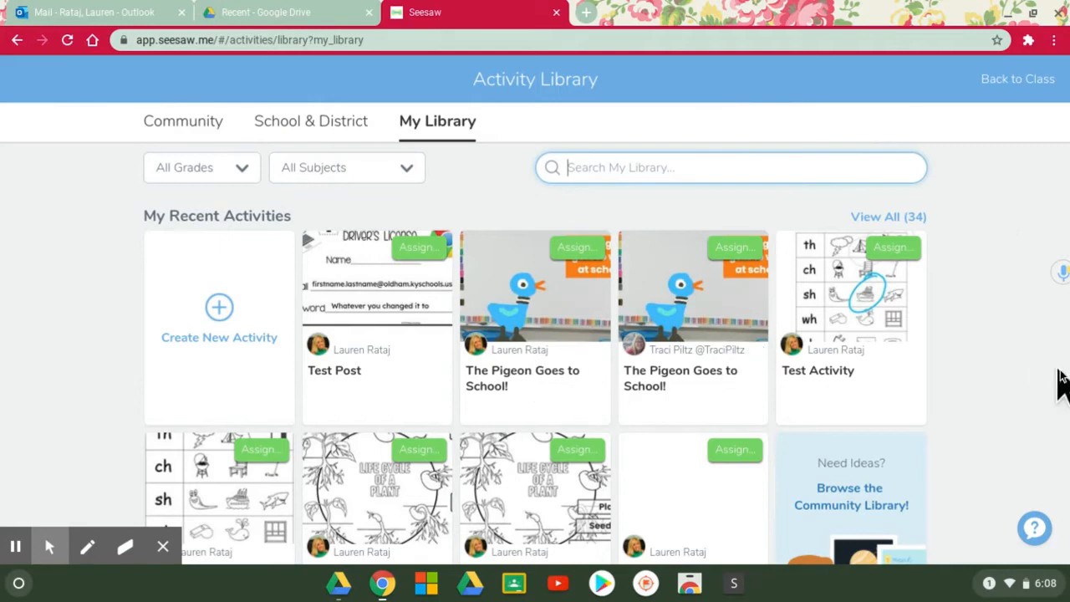
pyautogui.scroll(-2, 970, 371)
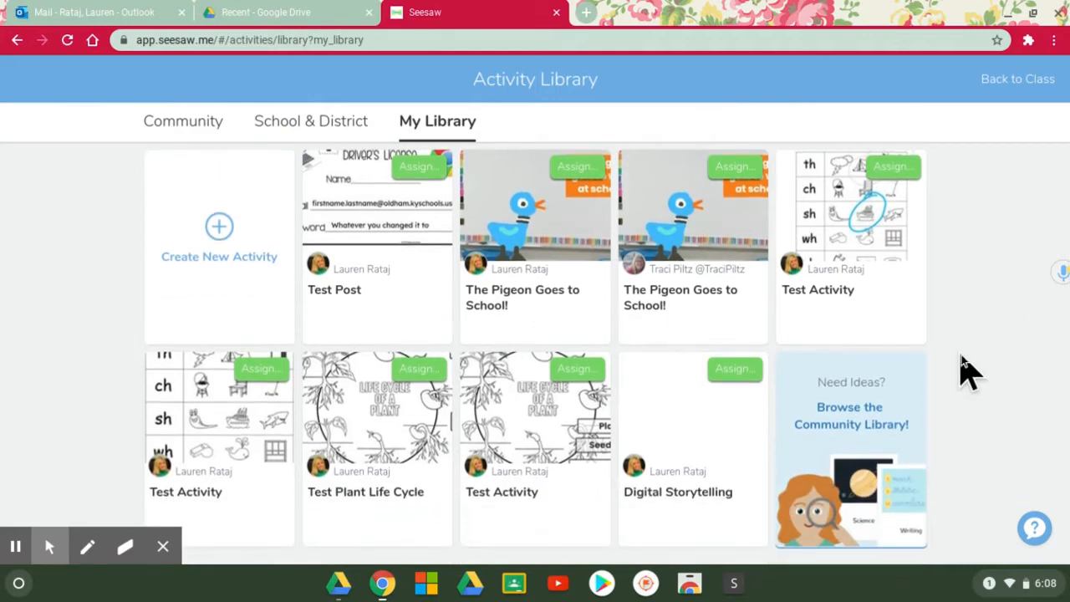
pyautogui.scroll(-1, 970, 372)
pyautogui.scroll(3, 970, 372)
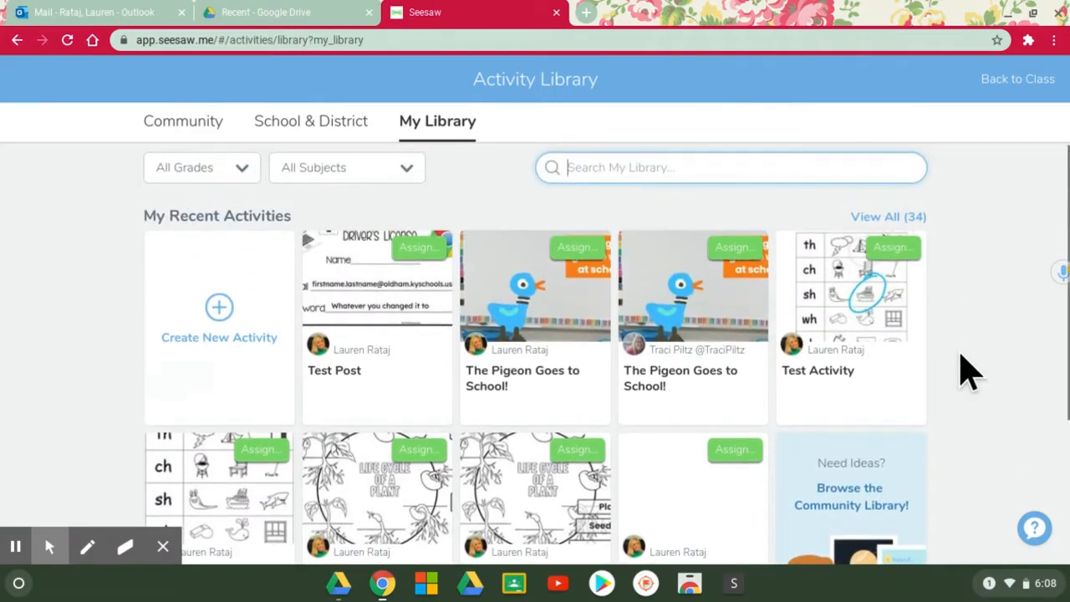
pyautogui.scroll(-3, 962, 358)
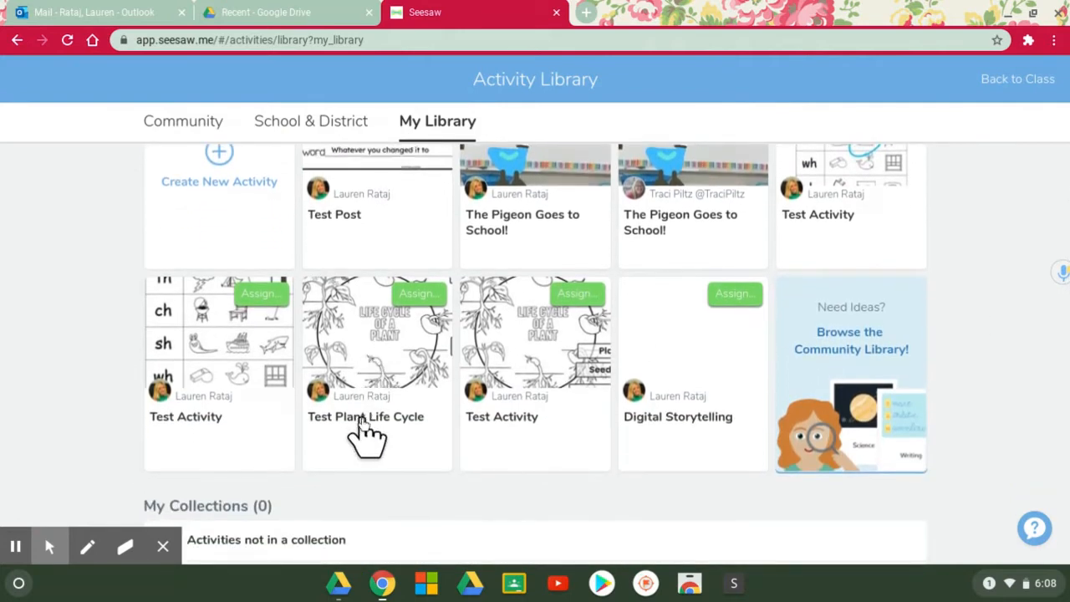
pyautogui.click(398, 424)
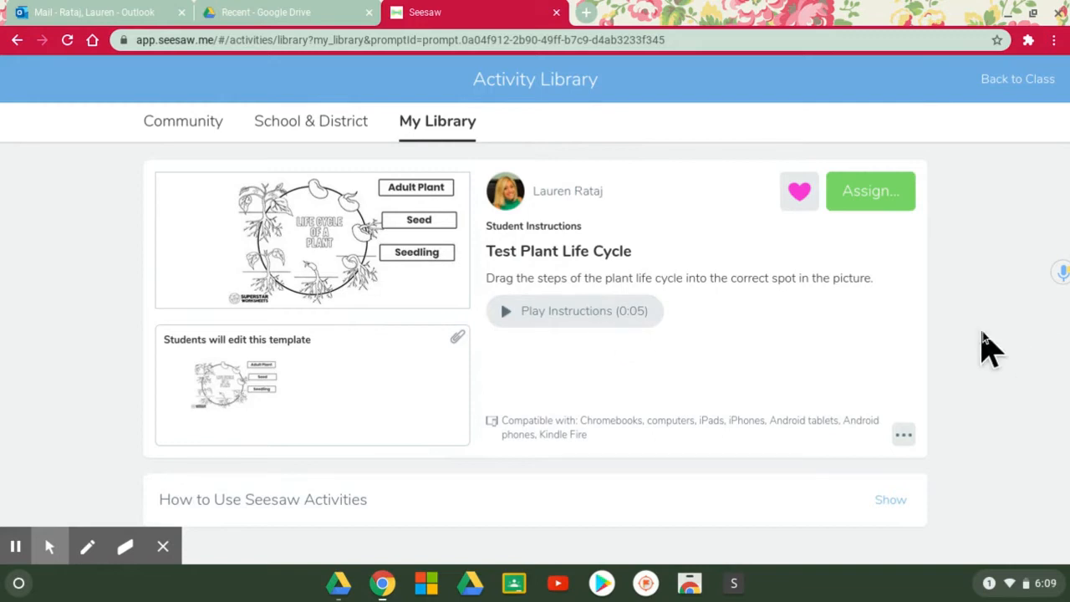
# Start assigning Test Plant Life Cycle and choose the Test class as a recipient
pyautogui.click(877, 194)
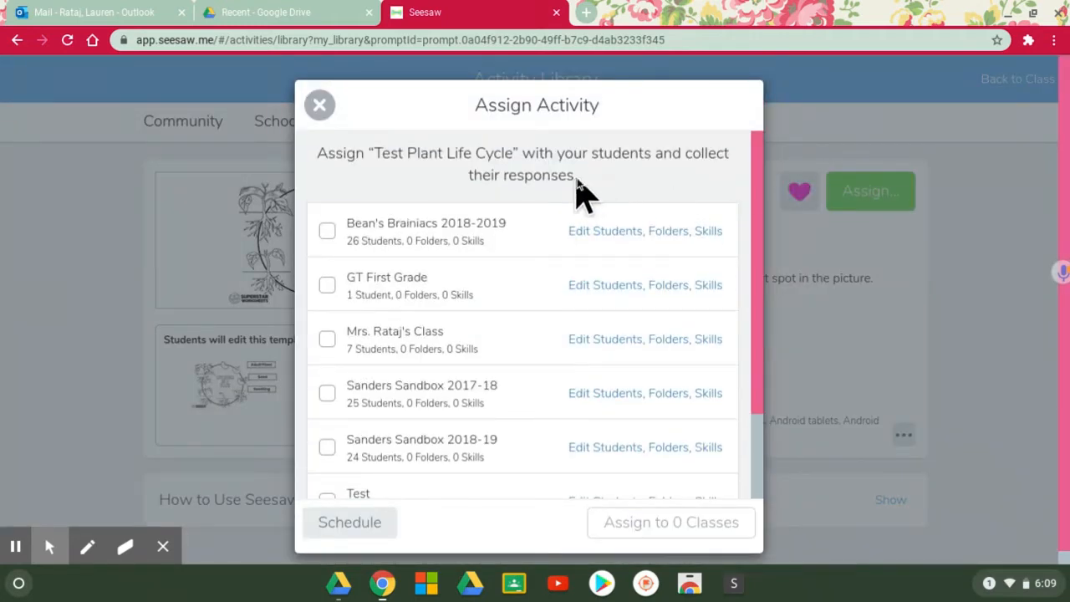
pyautogui.scroll(-3, 514, 306)
pyautogui.scroll(3, 513, 306)
pyautogui.scroll(-3, 502, 292)
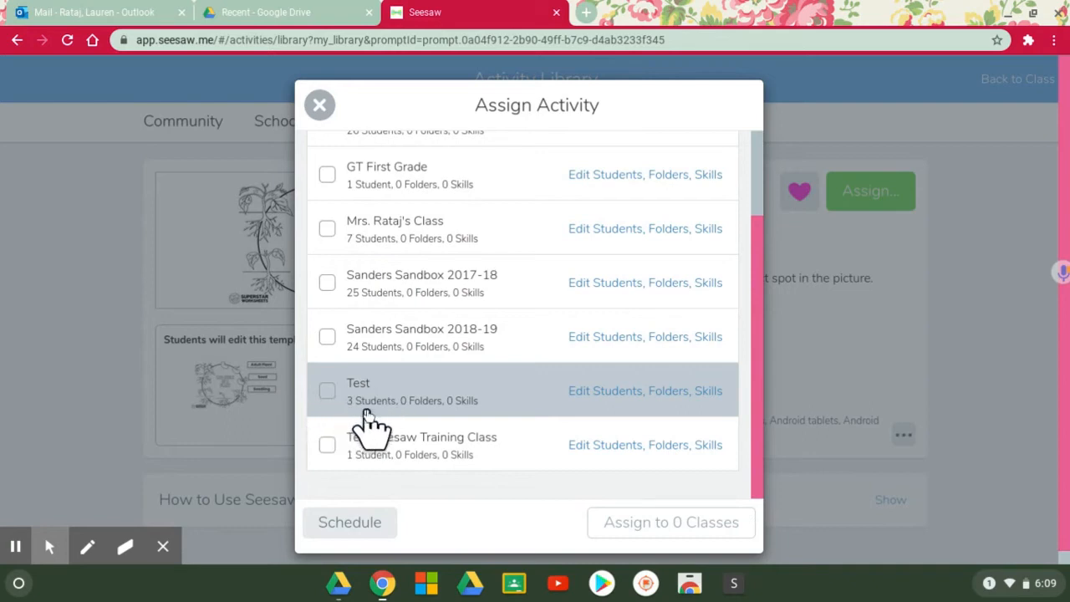
pyautogui.click(327, 393)
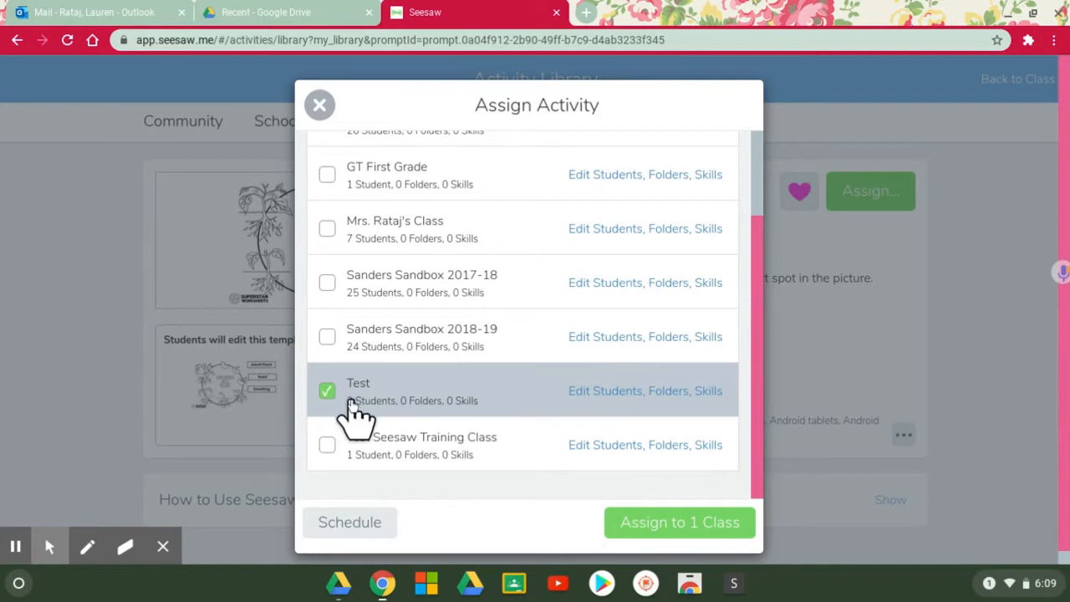
# Limit the Test class assignment to the student Test 1 only
pyautogui.click(595, 393)
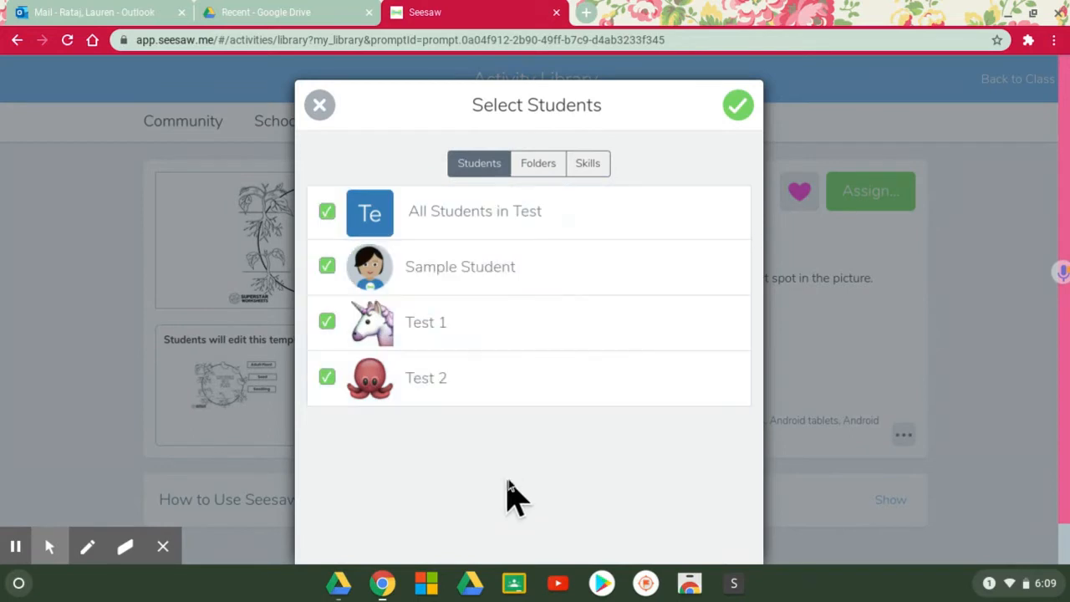
pyautogui.click(327, 214)
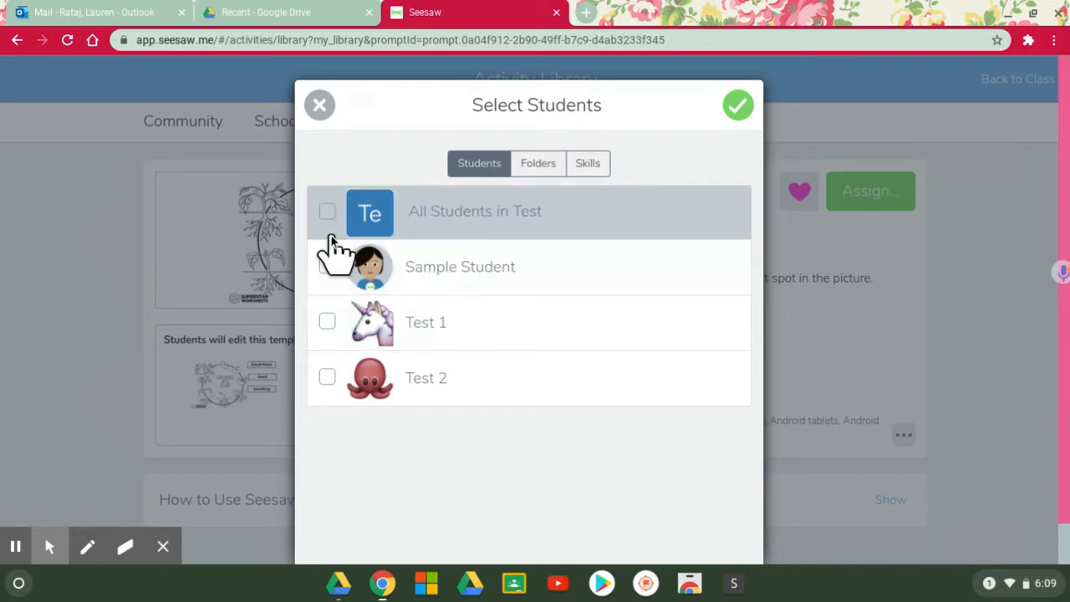
pyautogui.click(327, 322)
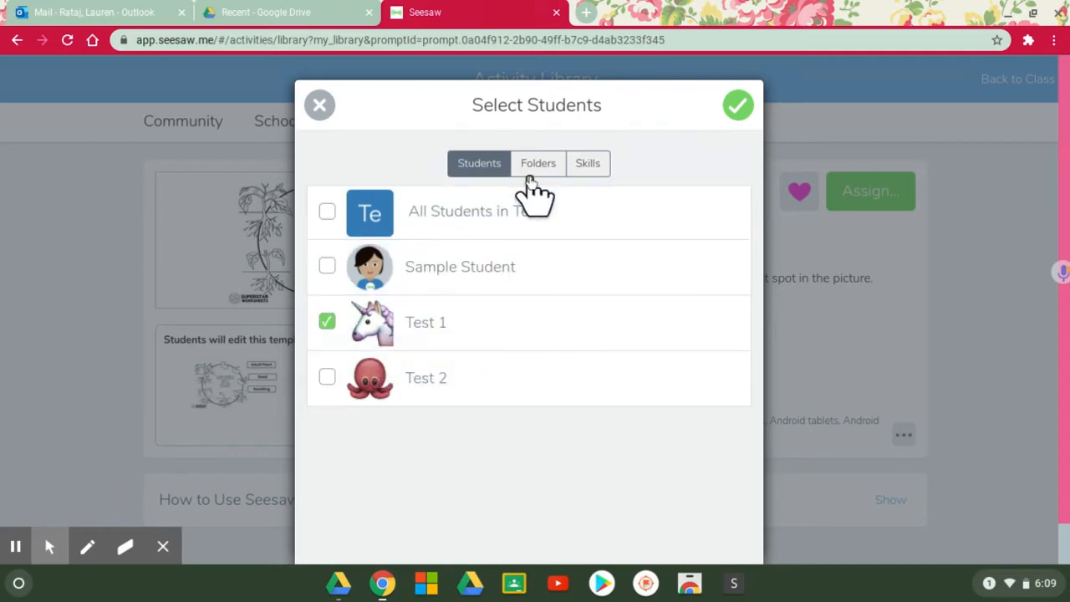
pyautogui.click(737, 106)
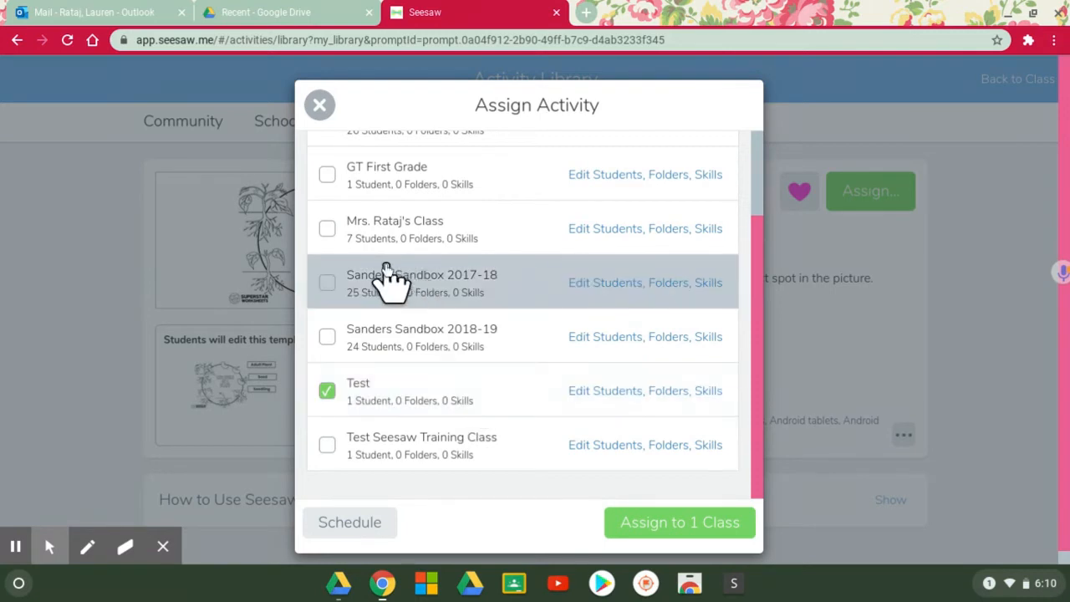
# Add Test Seesaw Training Class to the assignment and confirm Sample Student as its recipient
pyautogui.click(327, 444)
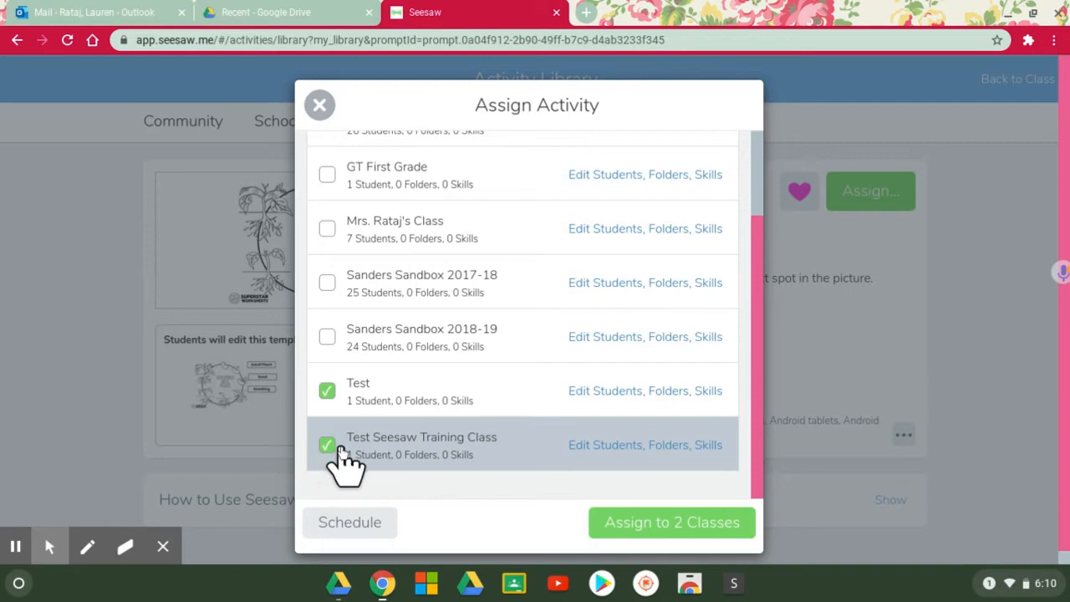
pyautogui.click(611, 445)
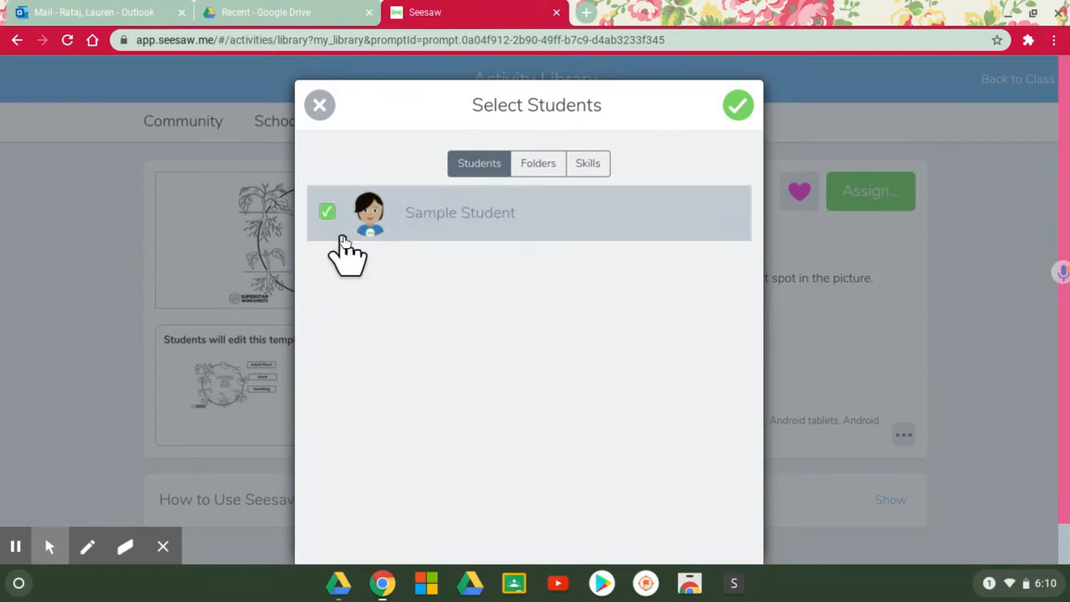
pyautogui.click(736, 107)
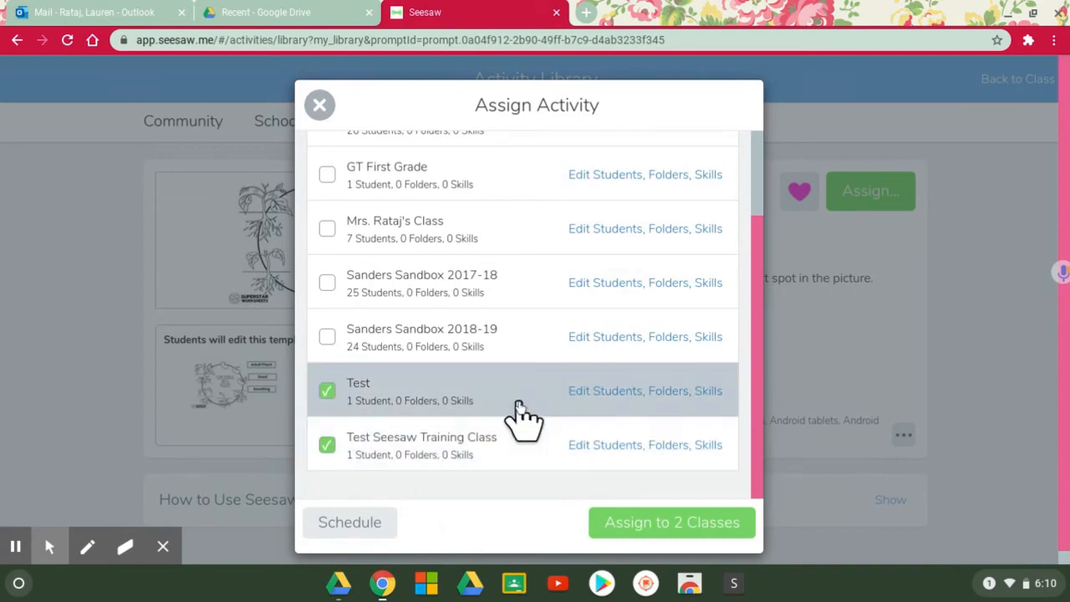
pyautogui.scroll(2, 515, 419)
pyautogui.scroll(-2, 516, 420)
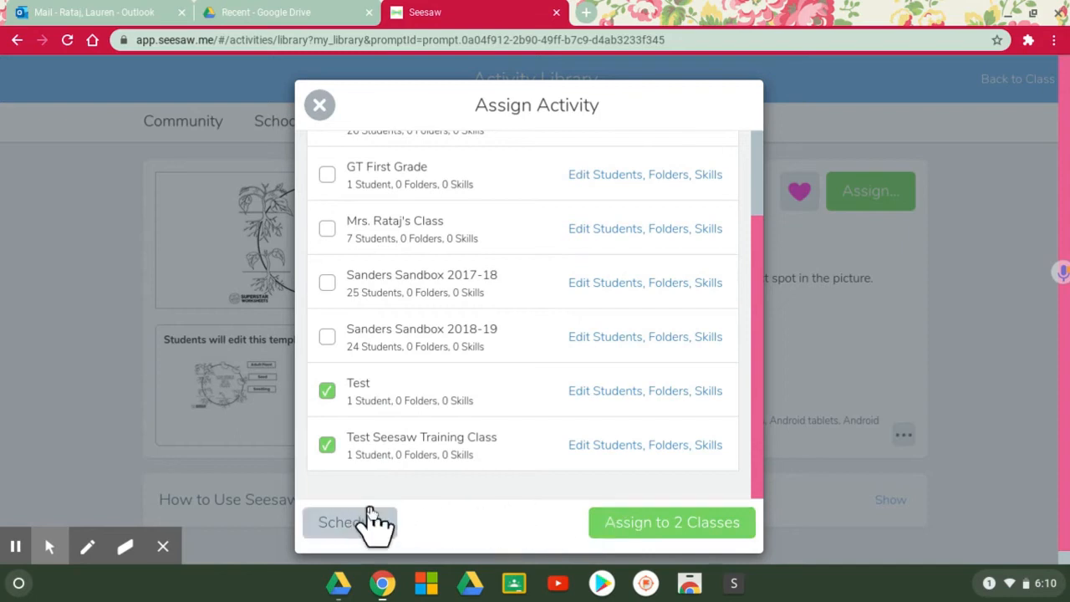
# Schedule the activity for a specific date and time, with the date set to Aug 25
pyautogui.click(351, 523)
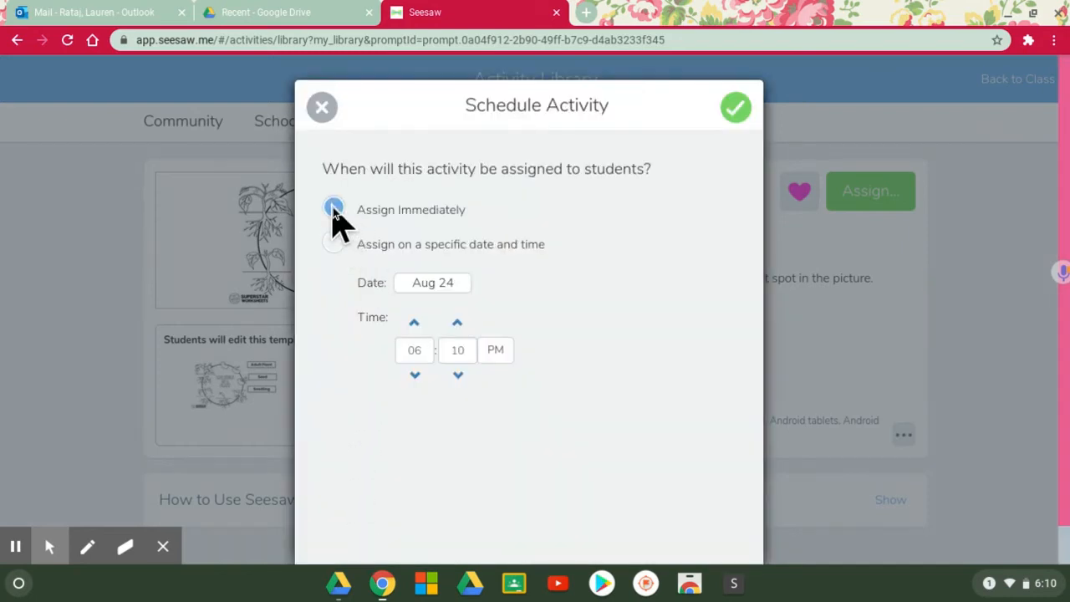
pyautogui.click(334, 243)
pyautogui.click(441, 283)
pyautogui.click(437, 442)
# Set the scheduled assignment time to 08:00 AM and confirm the schedule
pyautogui.click(423, 349)
pyautogui.press('BackSpace')
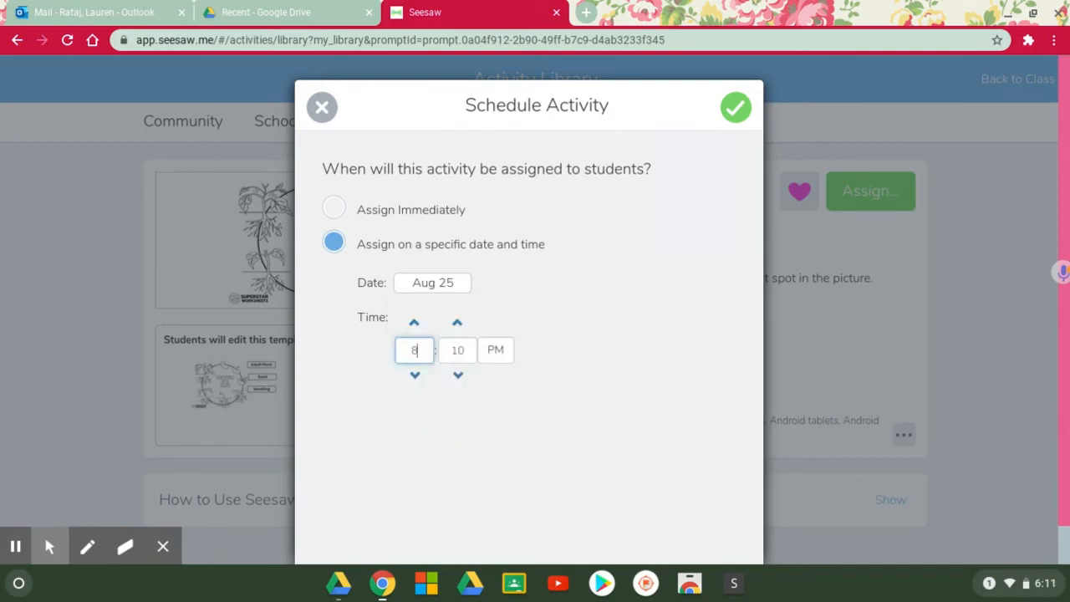
pyautogui.write('8')
pyautogui.click(469, 349)
pyautogui.press('BackSpace')
pyautogui.press('BackSpace')
pyautogui.write('00')
pyautogui.click(494, 353)
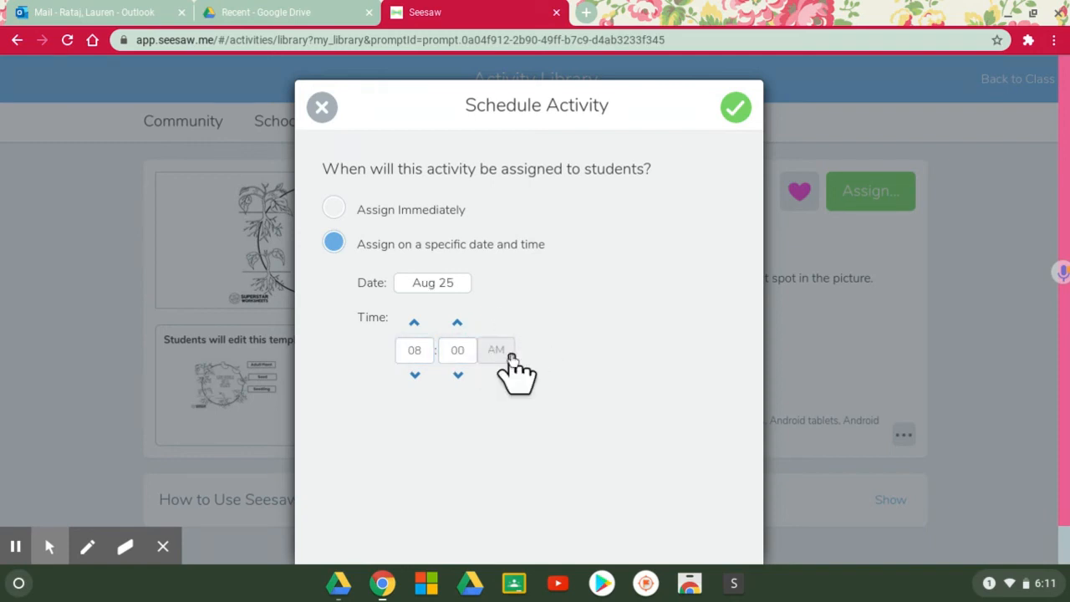
pyautogui.scroll(-1, 593, 388)
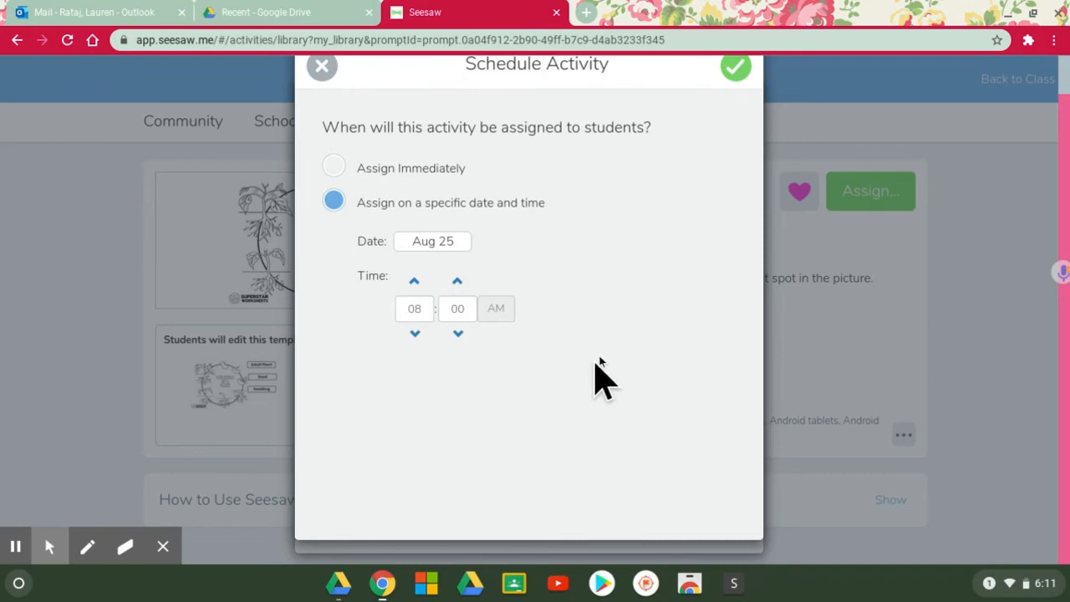
pyautogui.click(736, 111)
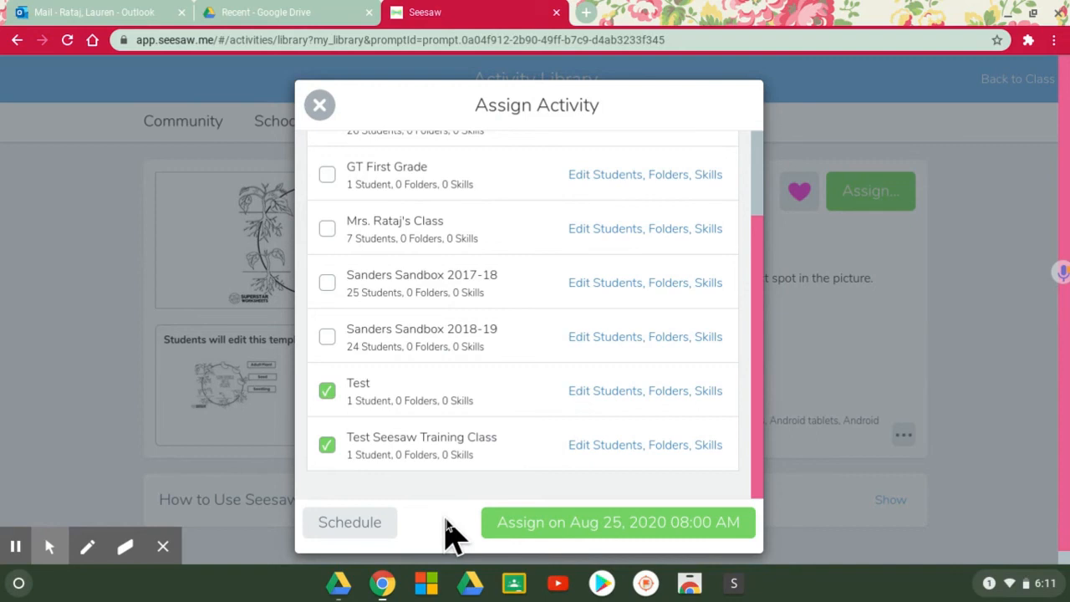
# Assign Test Plant Life Cycle to the chosen classes on the set schedule and return to the Test class
pyautogui.click(532, 522)
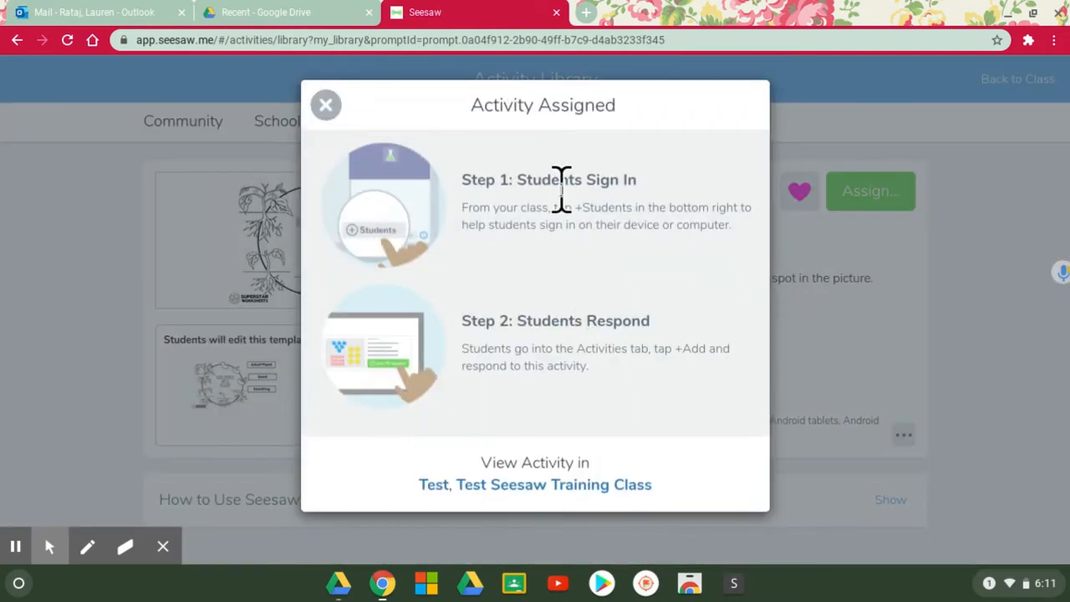
pyautogui.click(326, 105)
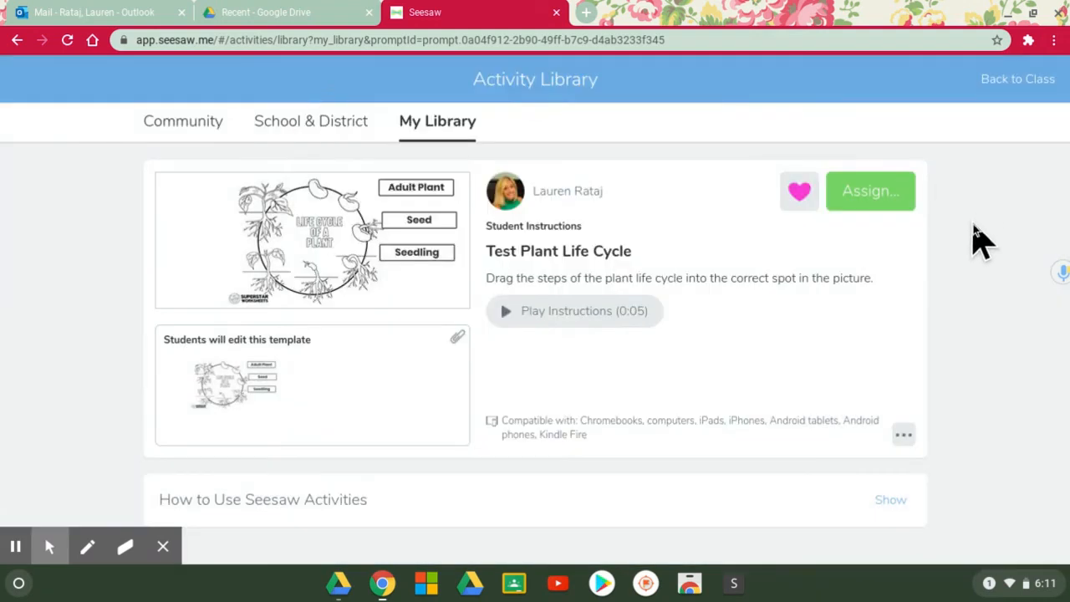
pyautogui.click(1014, 79)
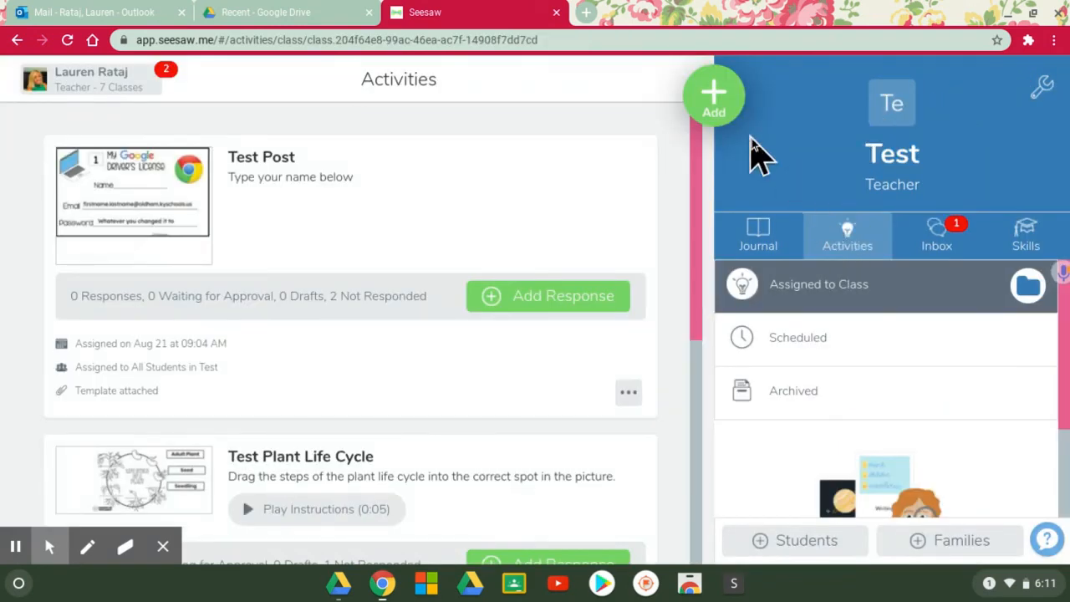
# Start assigning another activity to the Test class and open the teacher's own copy of The Pigeon Goes to School! from My Library
pyautogui.click(711, 105)
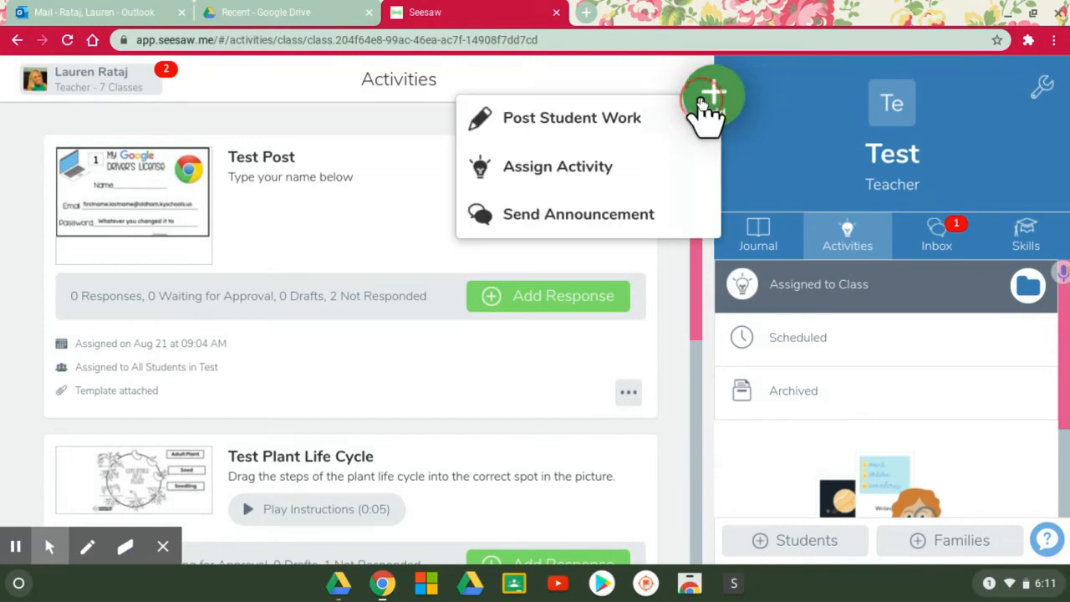
pyautogui.click(577, 167)
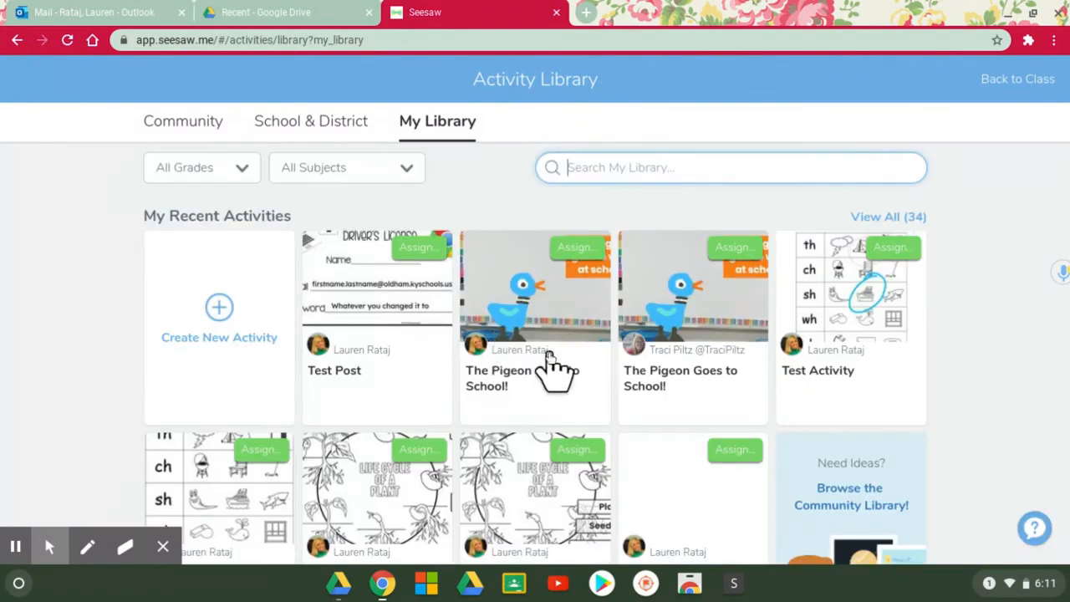
pyautogui.click(544, 379)
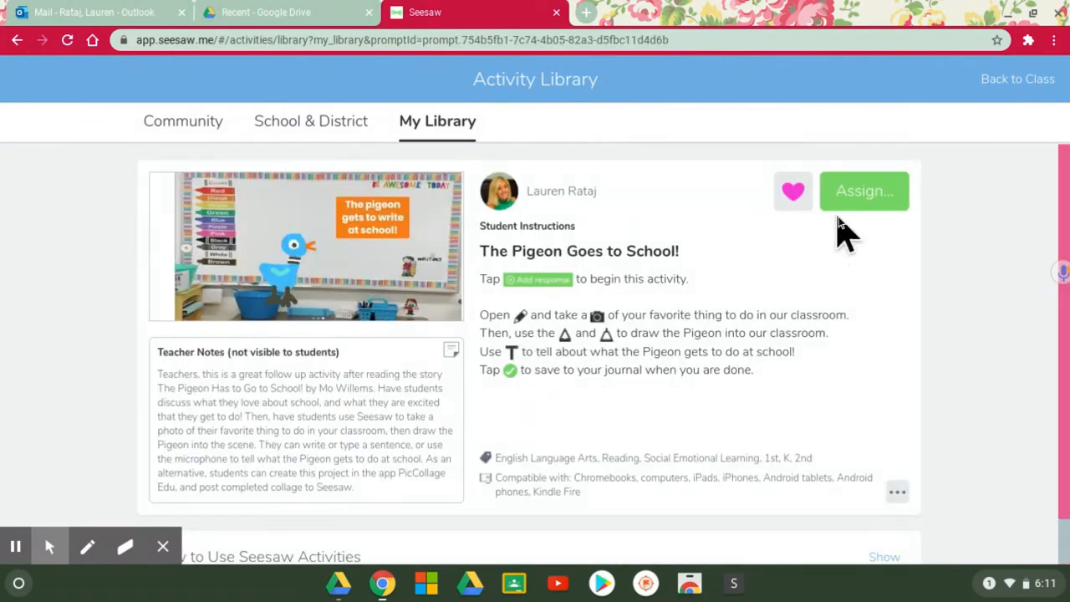
# Set up the activity's assignment for only student Test 1 in the Test class, and close the assignment dialog without assigning
pyautogui.click(862, 197)
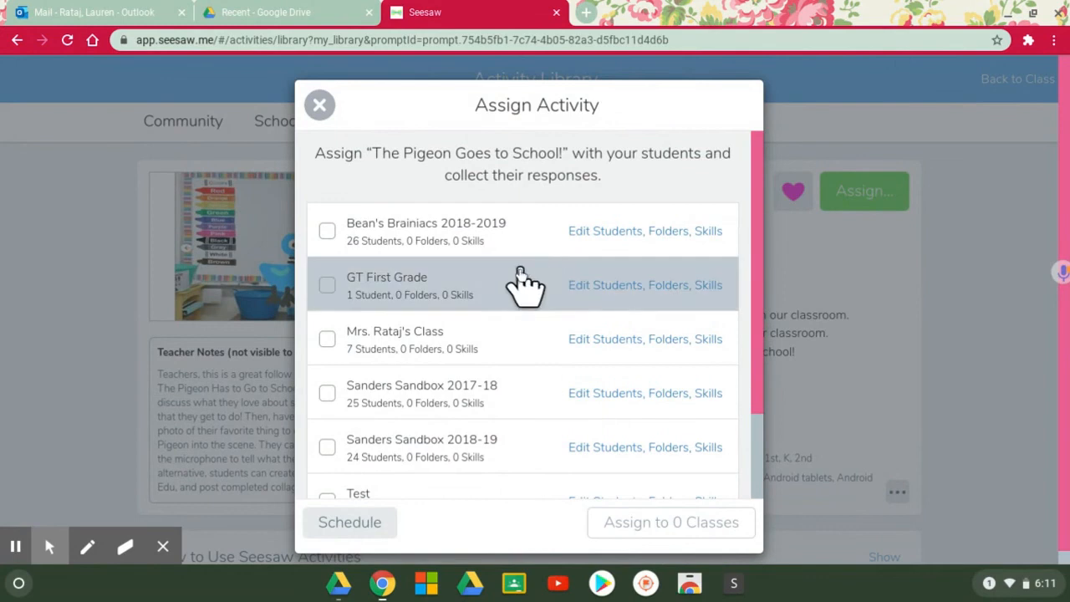
pyautogui.scroll(-2, 338, 361)
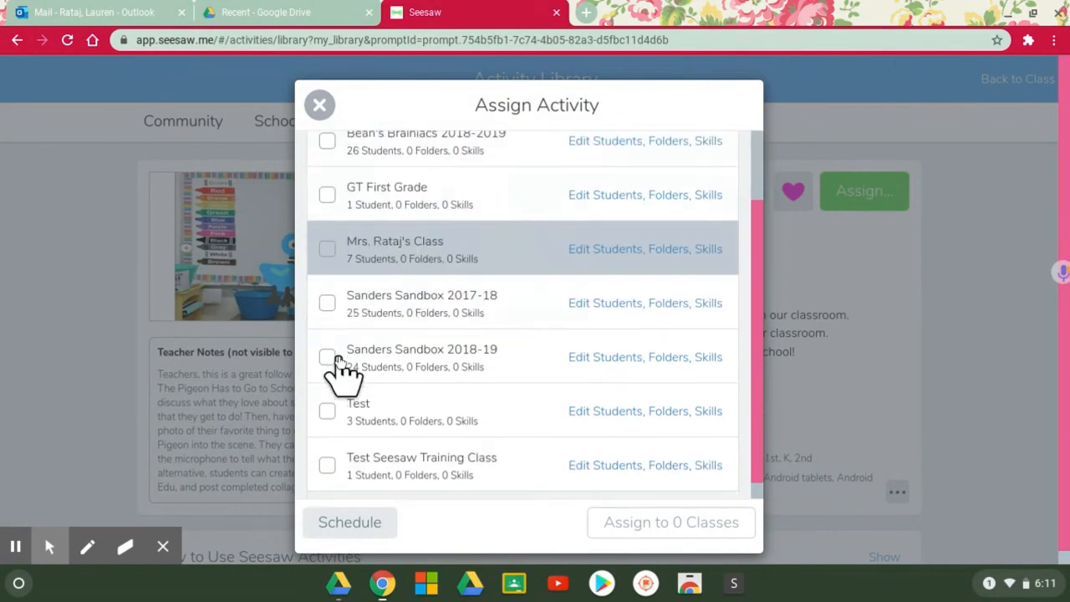
pyautogui.click(328, 391)
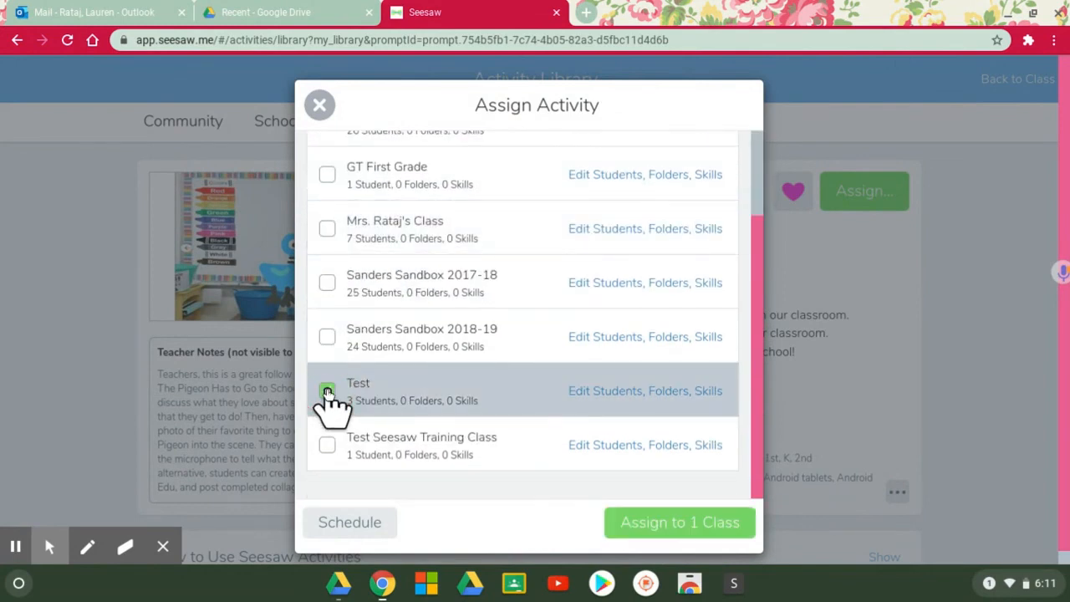
pyautogui.click(577, 390)
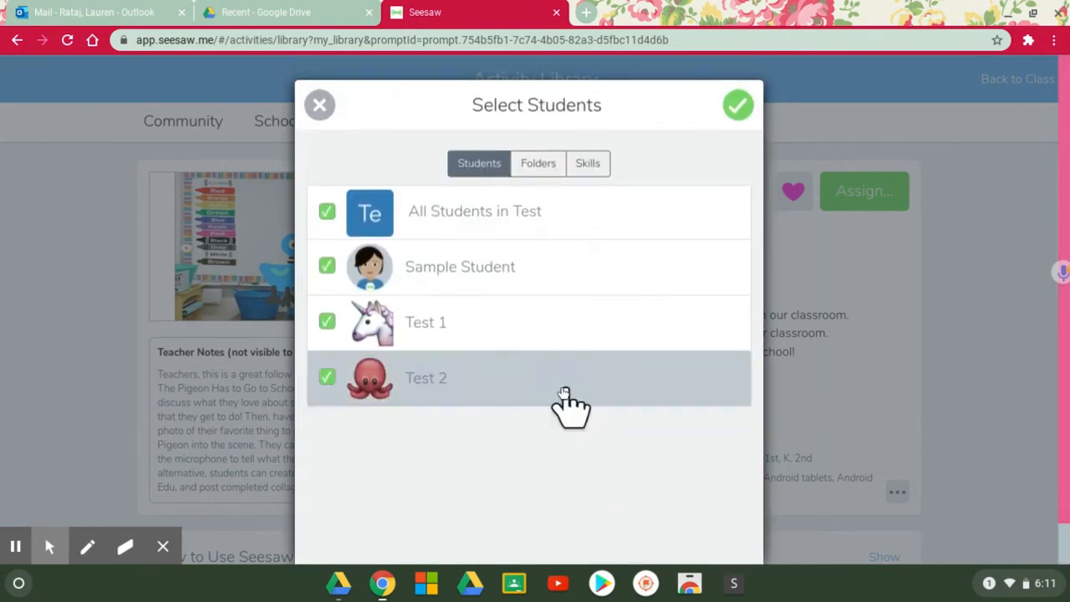
pyautogui.click(327, 211)
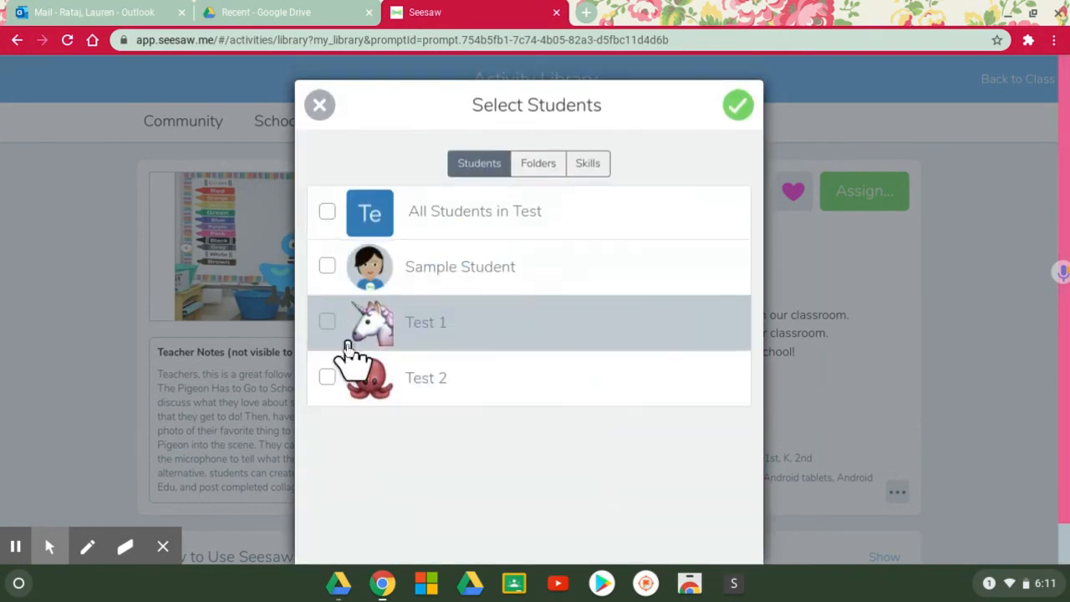
pyautogui.click(327, 322)
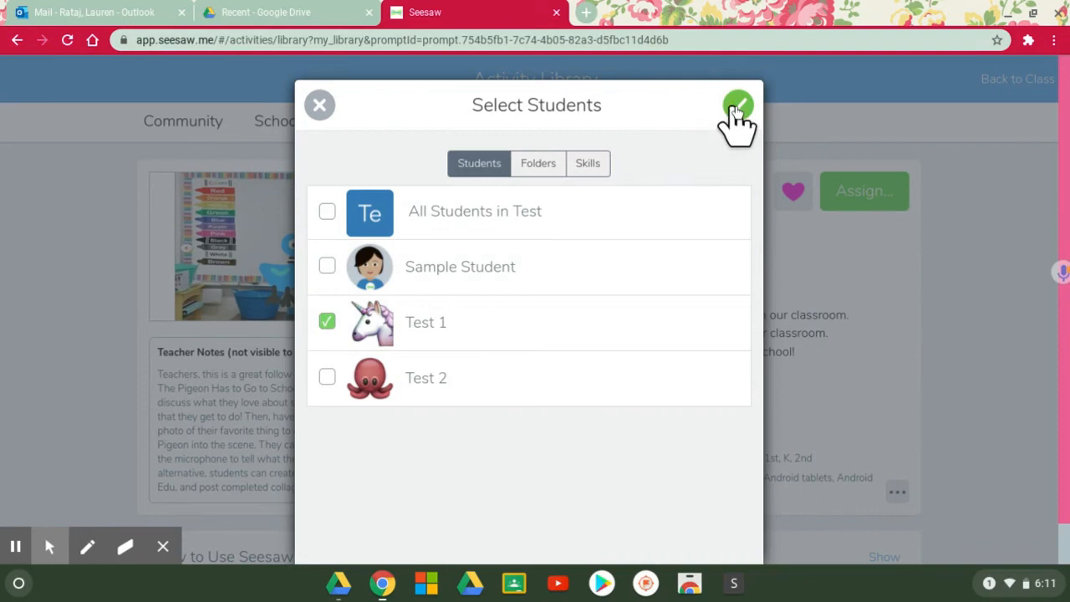
pyautogui.click(737, 107)
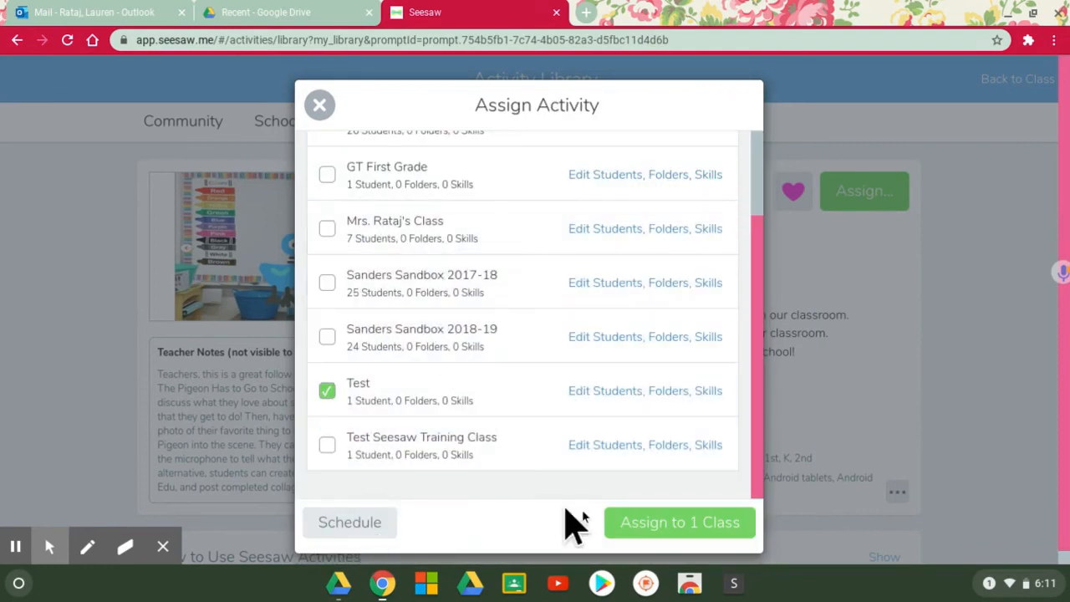
pyautogui.click(679, 526)
pyautogui.click(320, 104)
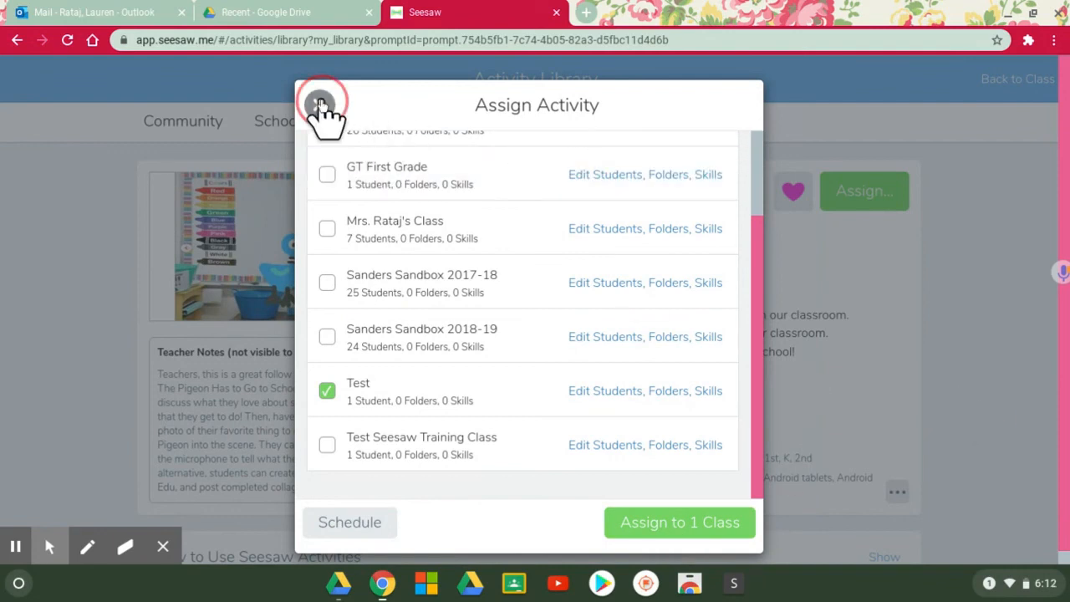